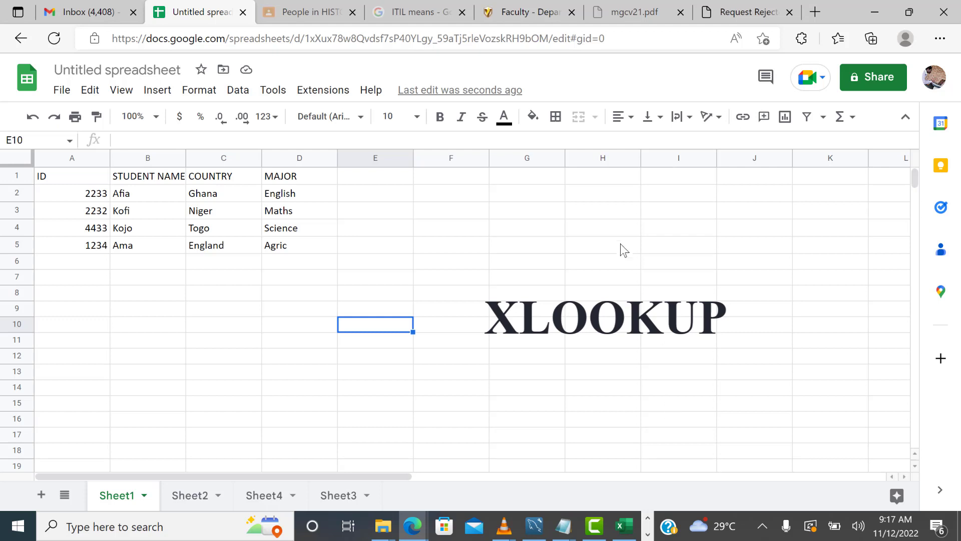
In E2, enter an XLOOKUP formula that finds "Kofi" in column B and returns the matching value from column C
{"action": "left_click", "coordinate": [375, 197]}
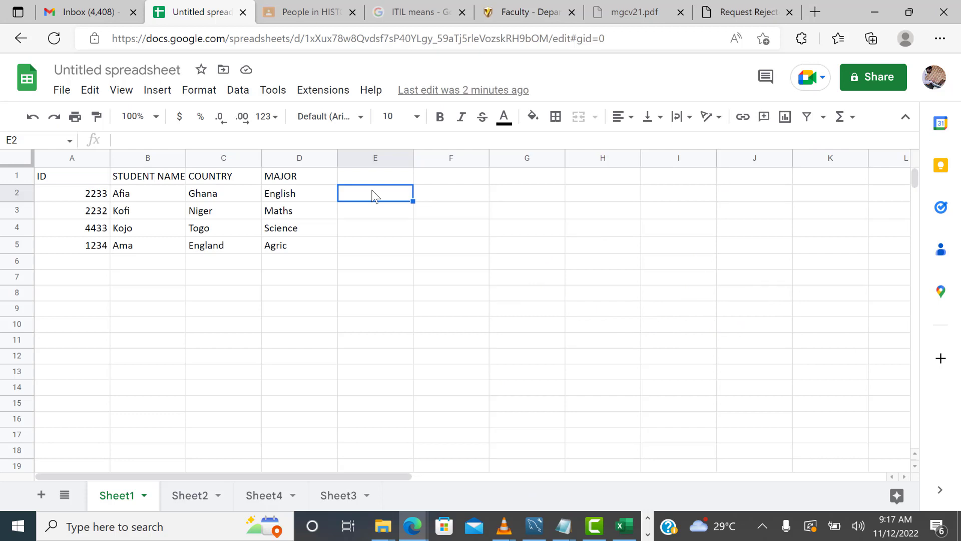
{"action": "type", "text": "=xl"}
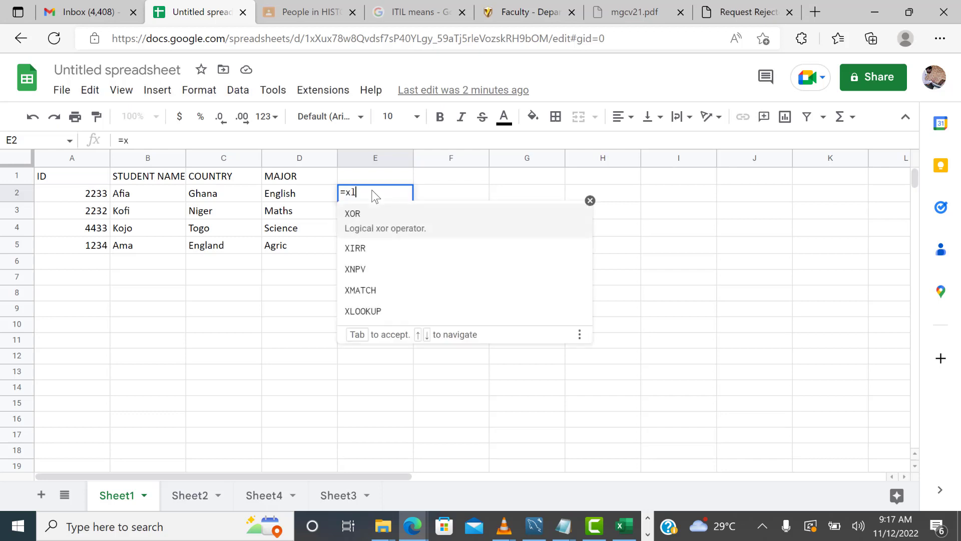
{"action": "key", "text": "Tab"}
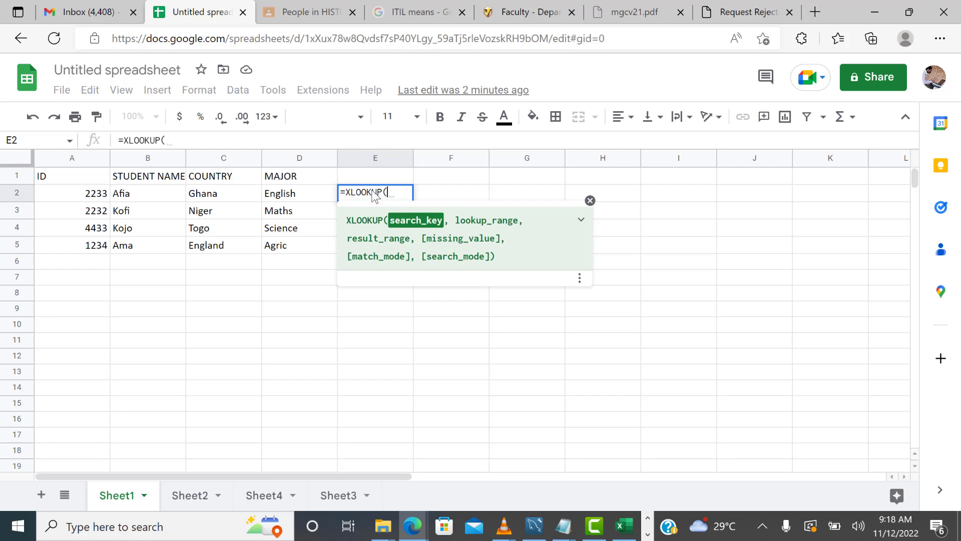
{"action": "type", "text": "\""}
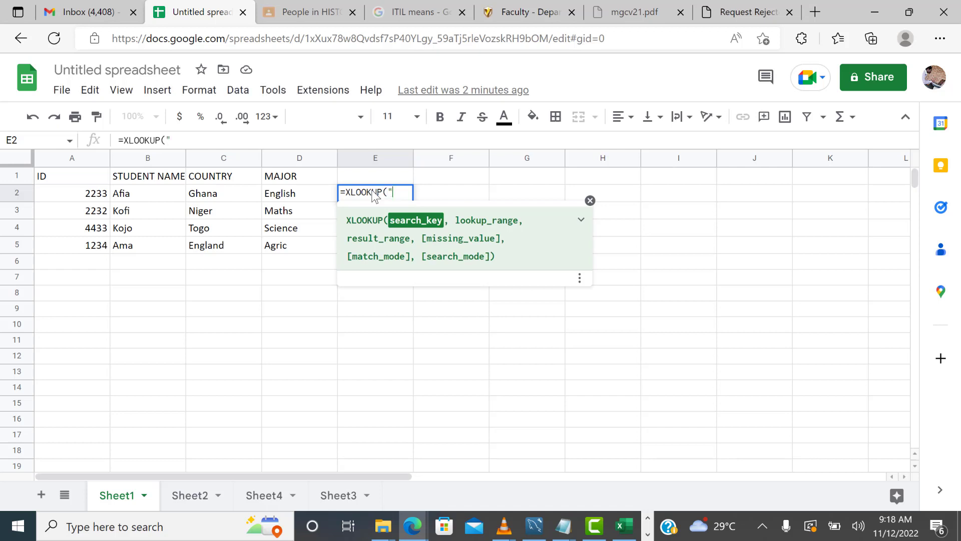
{"action": "type", "text": "Kofi\""}
{"action": "type", "text": ","}
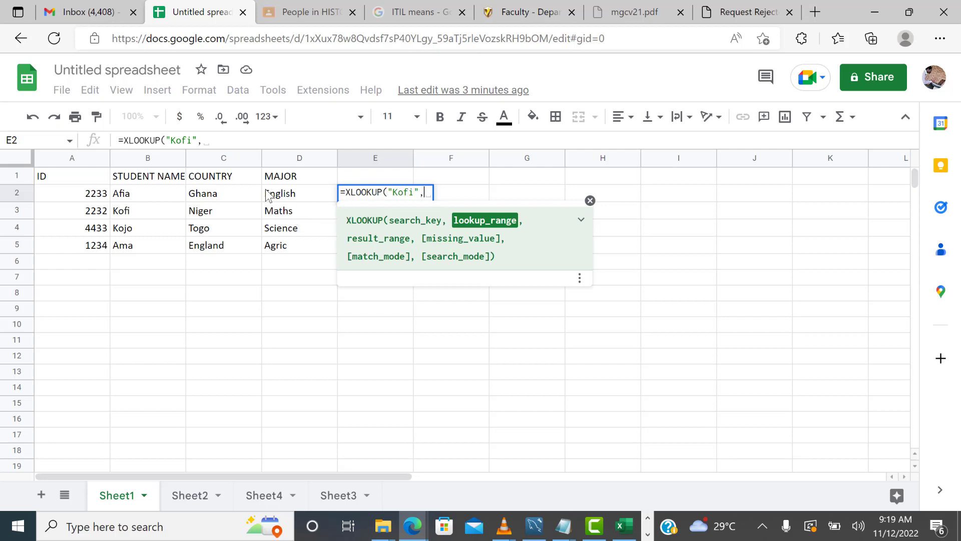
{"action": "left_click", "coordinate": [148, 158]}
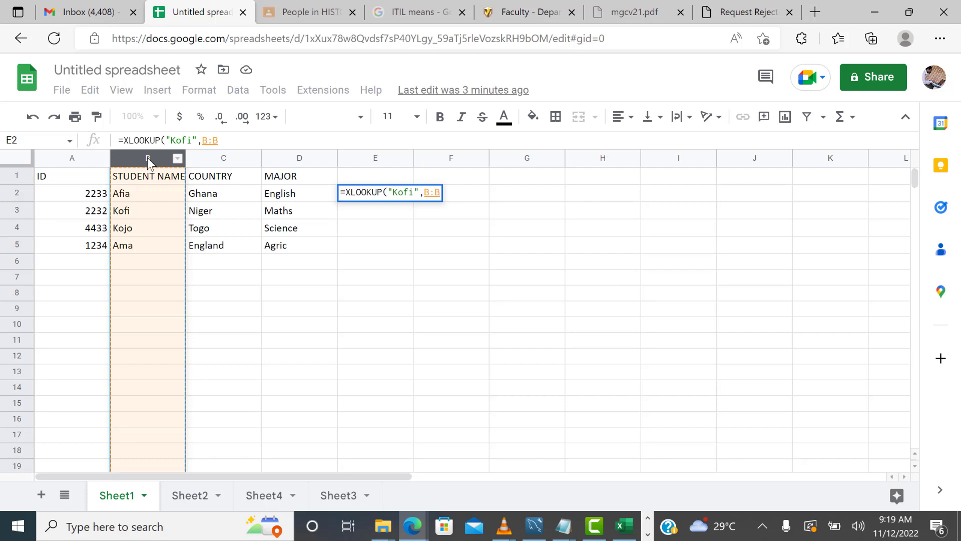
{"action": "type", "text": ","}
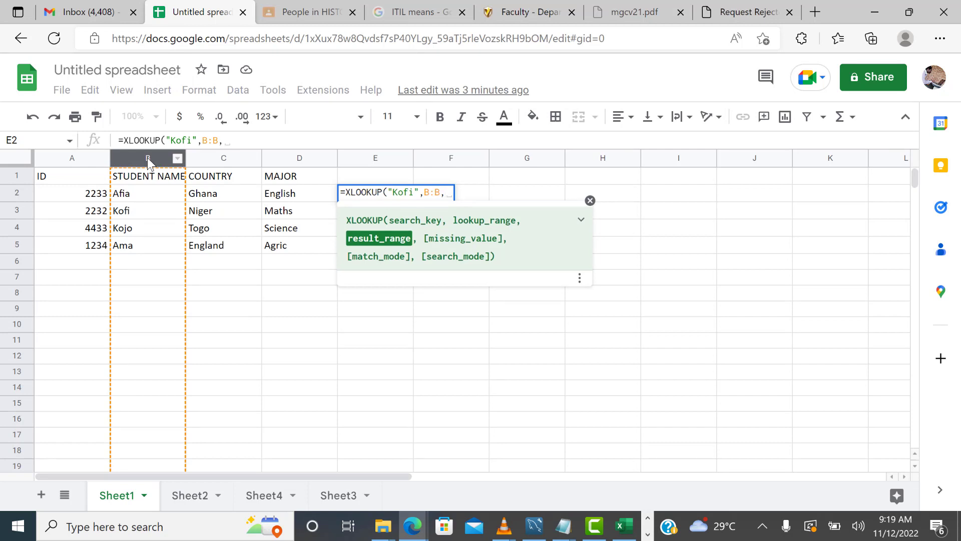
{"action": "left_click", "coordinate": [223, 159]}
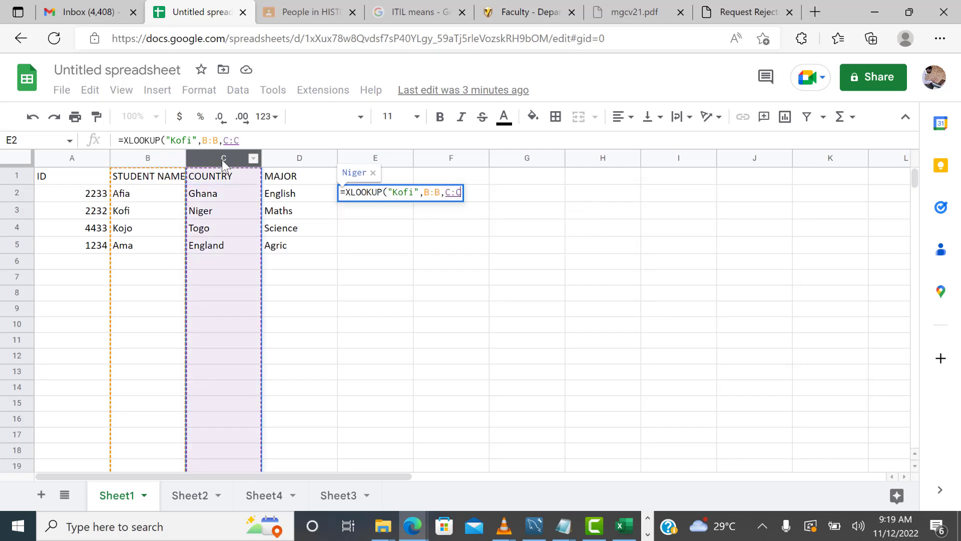
{"action": "type", "text": ")"}
{"action": "key", "text": "Return"}
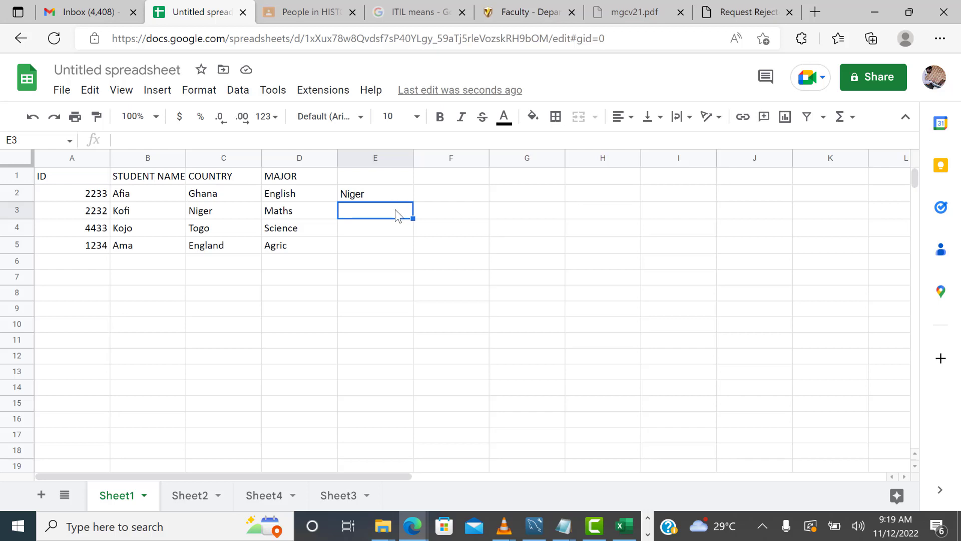
In E3, enter an XLOOKUP formula that finds "Kofi" in column B and returns the matching values from columns C to D
{"action": "type", "text": "=xlo"}
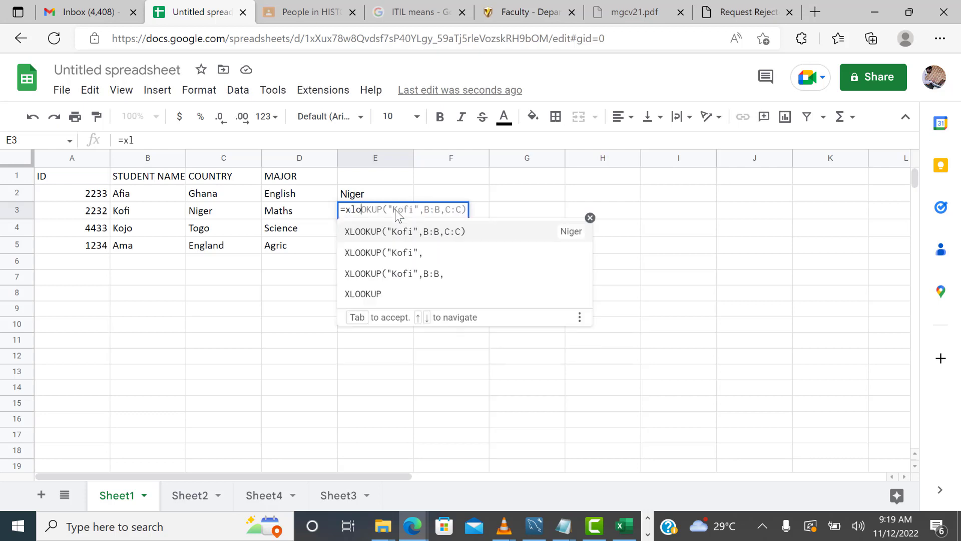
{"action": "key", "text": "Tab"}
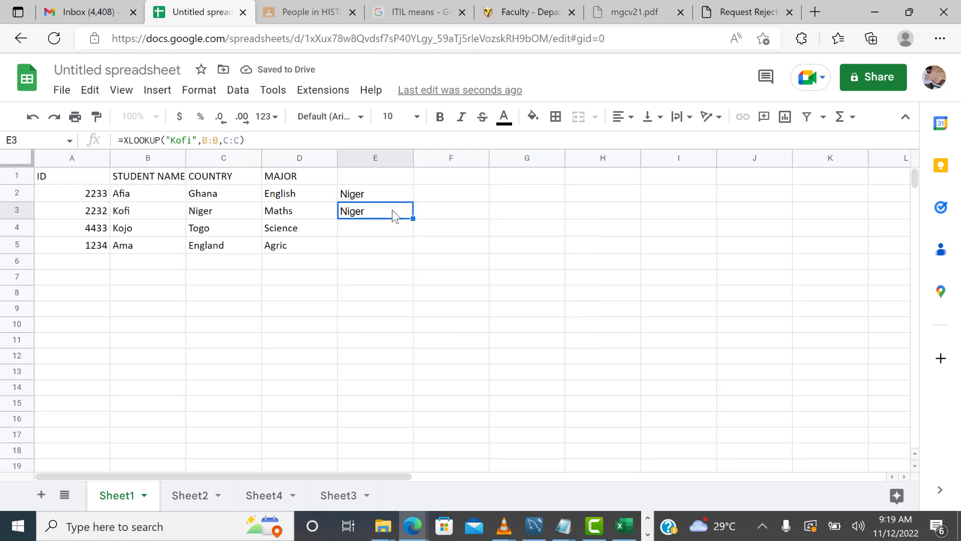
{"action": "type", "text": "=xl"}
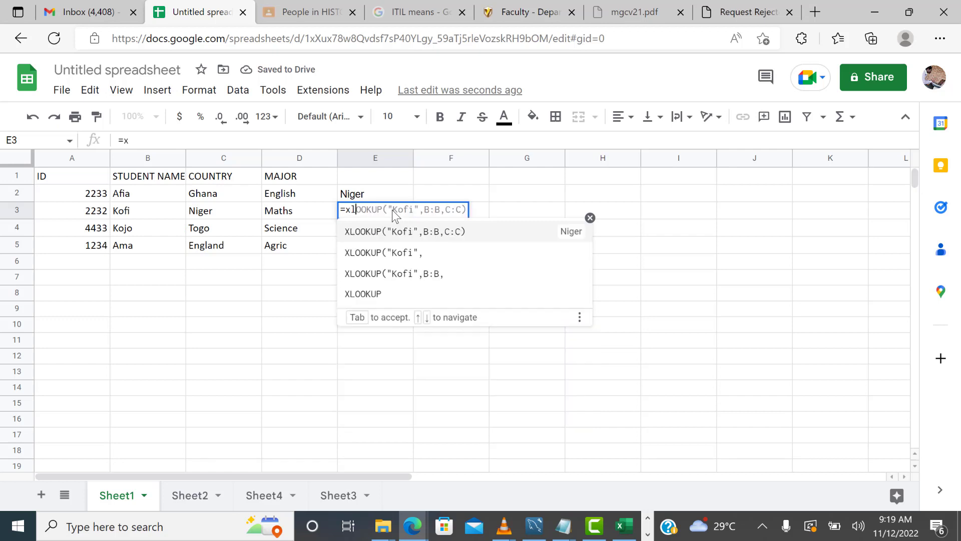
{"action": "type", "text": "ookup"}
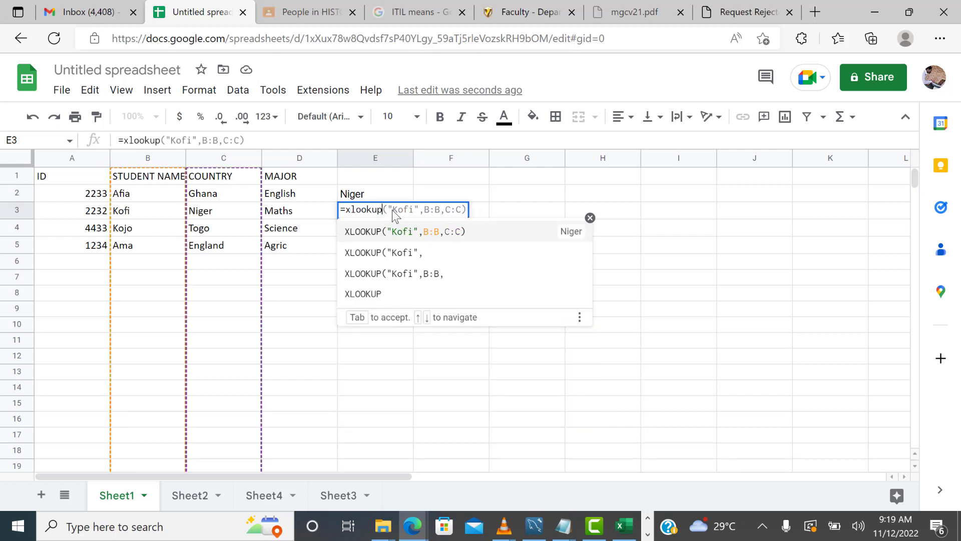
{"action": "type", "text": "("}
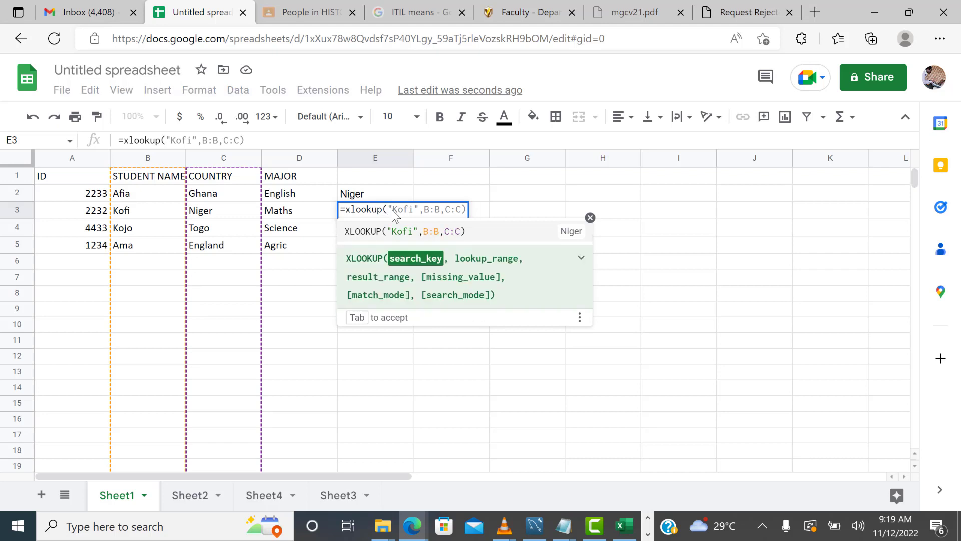
{"action": "type", "text": "\""}
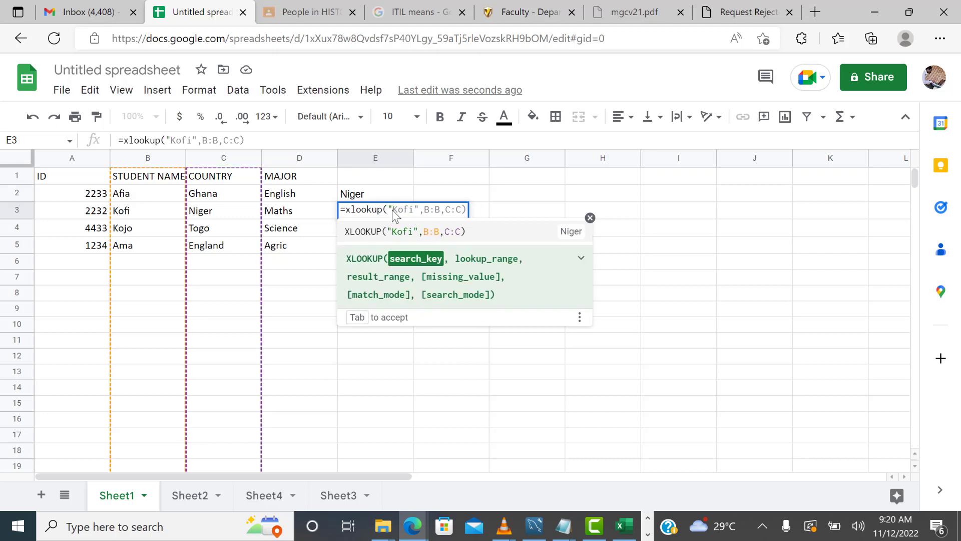
{"action": "type", "text": "Kofi\","}
{"action": "left_click", "coordinate": [158, 158]}
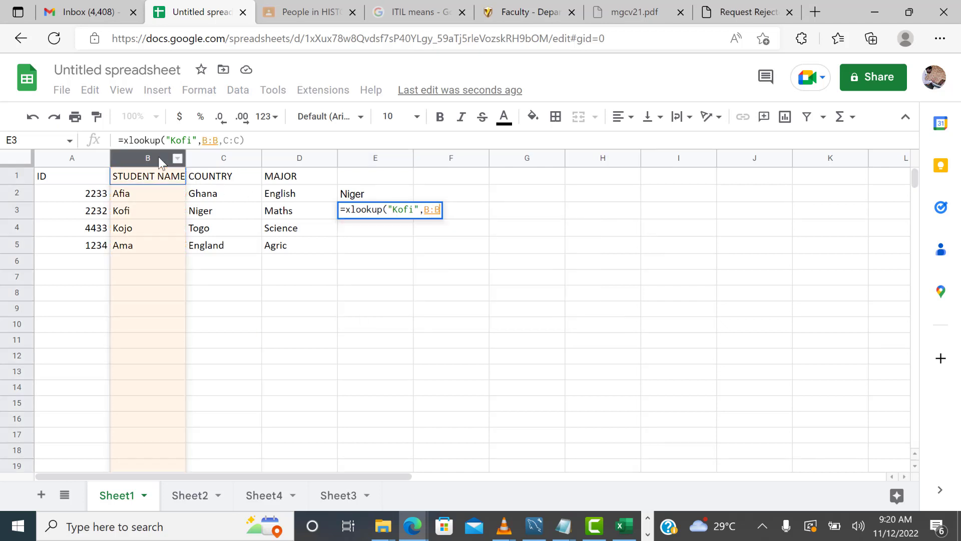
{"action": "type", "text": ",C:C"}
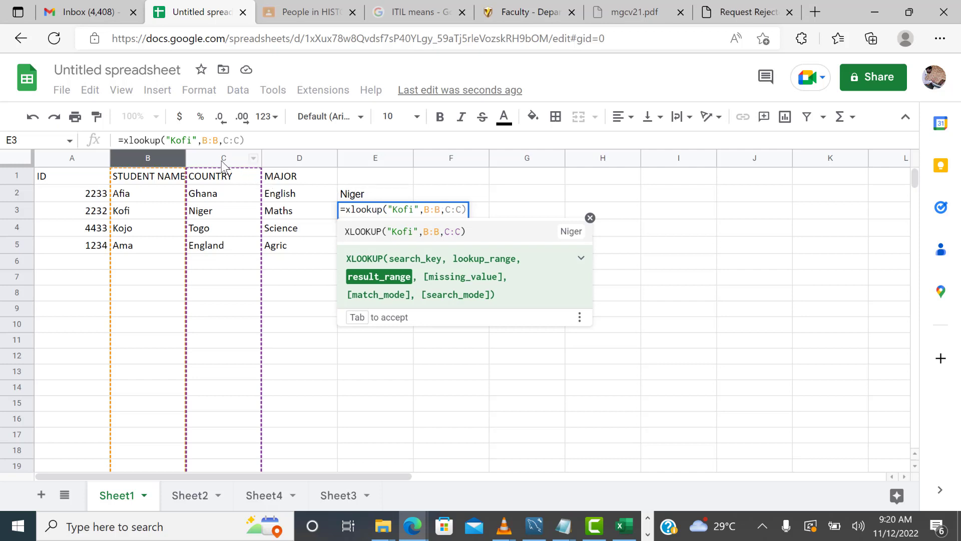
{"action": "left_click_drag", "start_coordinate": [223, 162], "coordinate": [284, 159]}
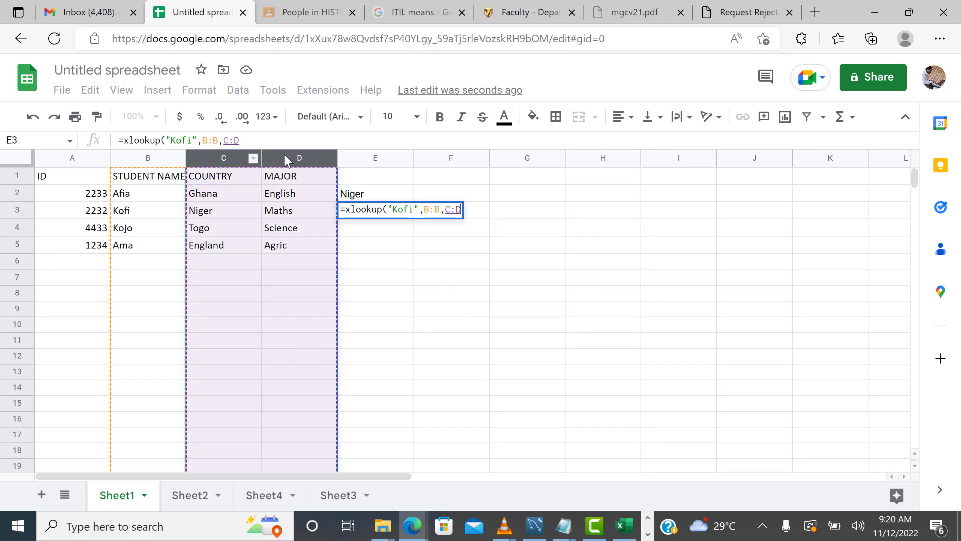
{"action": "key", "text": "Return"}
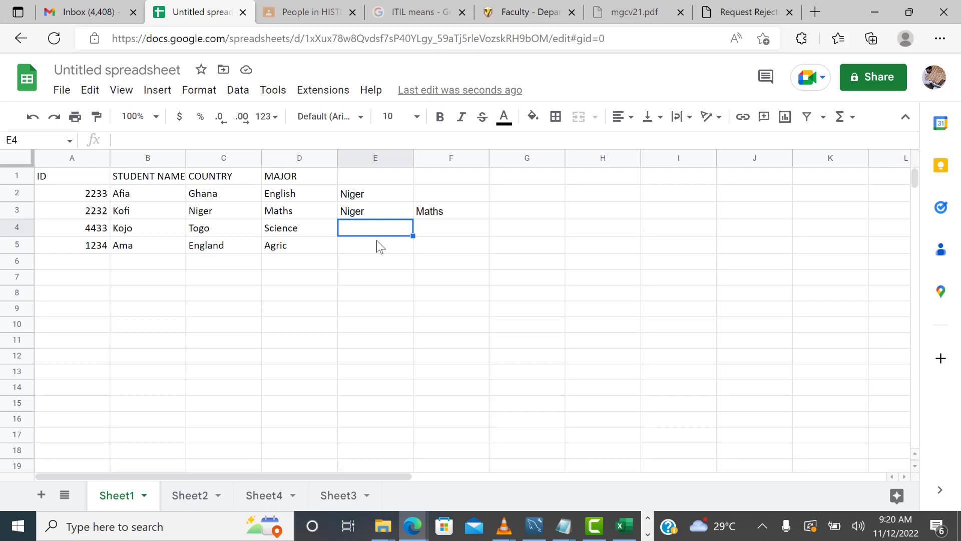
In E4, enter an XLOOKUP formula that looks up cell B5 in column B and returns the matching ID from column A
{"action": "type", "text": "=xlo"}
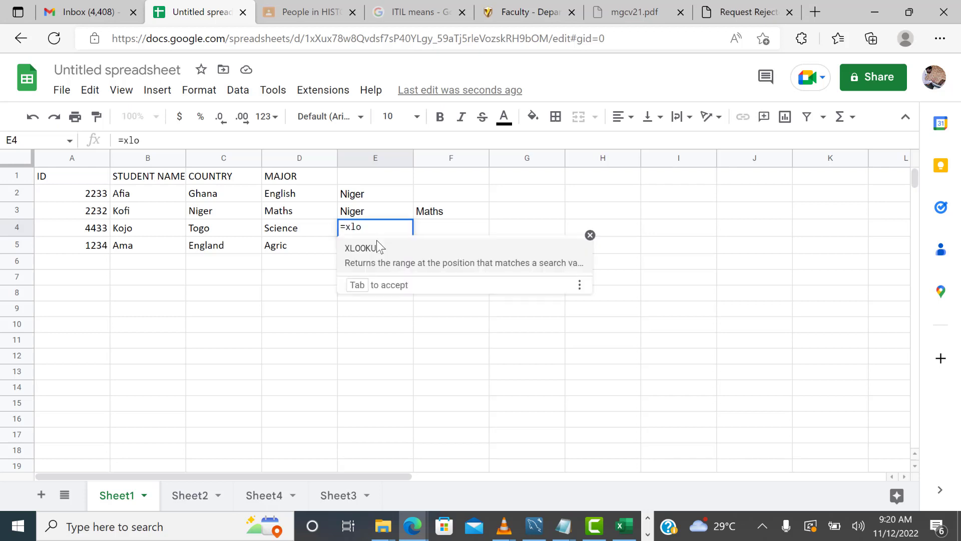
{"action": "key", "text": "Tab"}
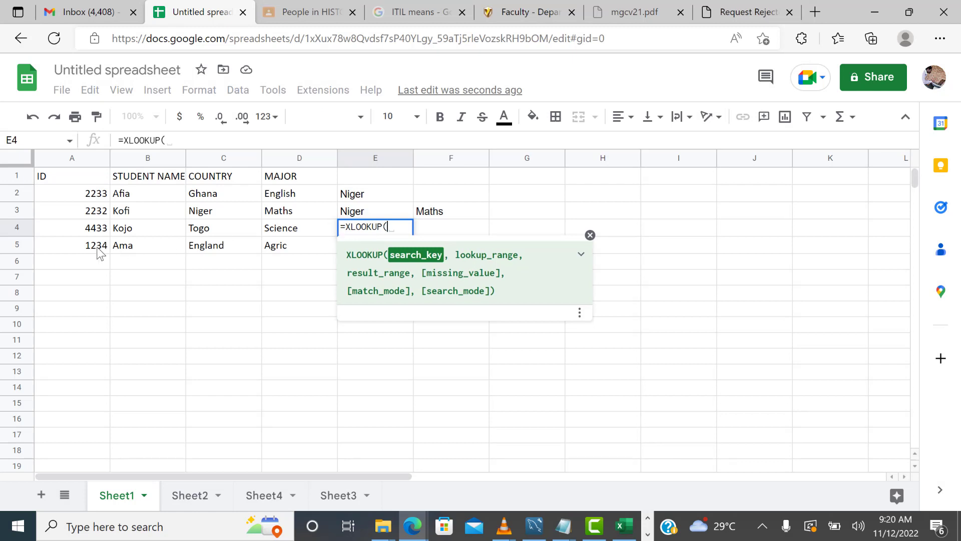
{"action": "left_click", "coordinate": [129, 245]}
{"action": "type", "text": ","}
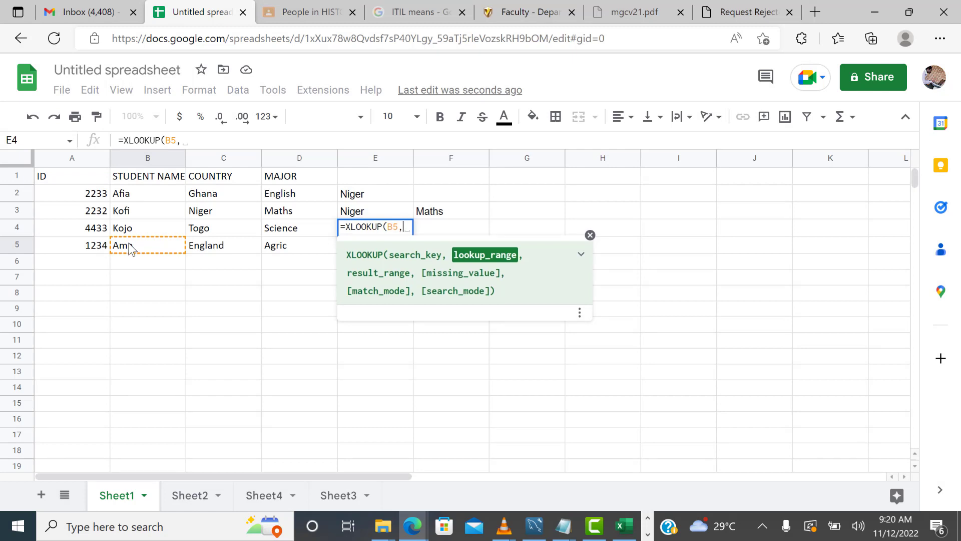
{"action": "left_click", "coordinate": [152, 159]}
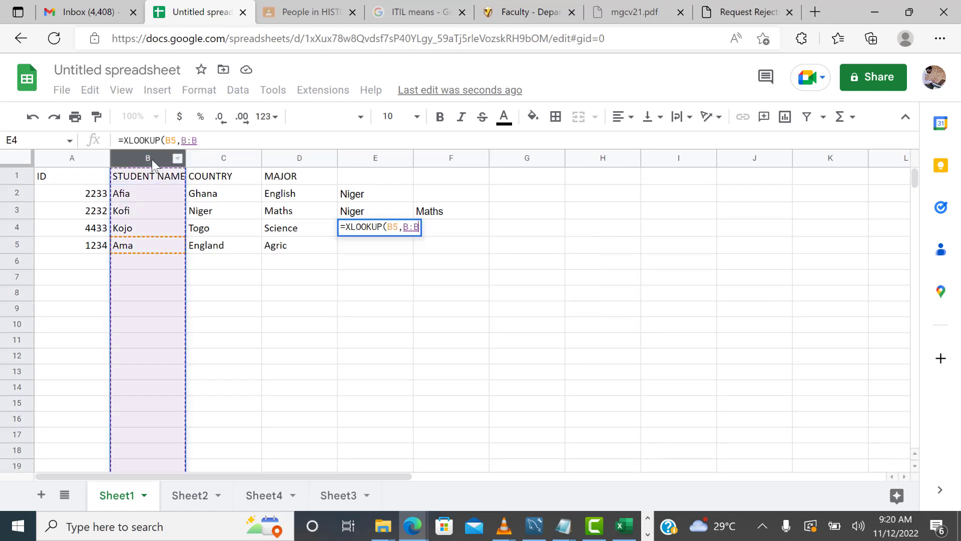
{"action": "type", "text": ","}
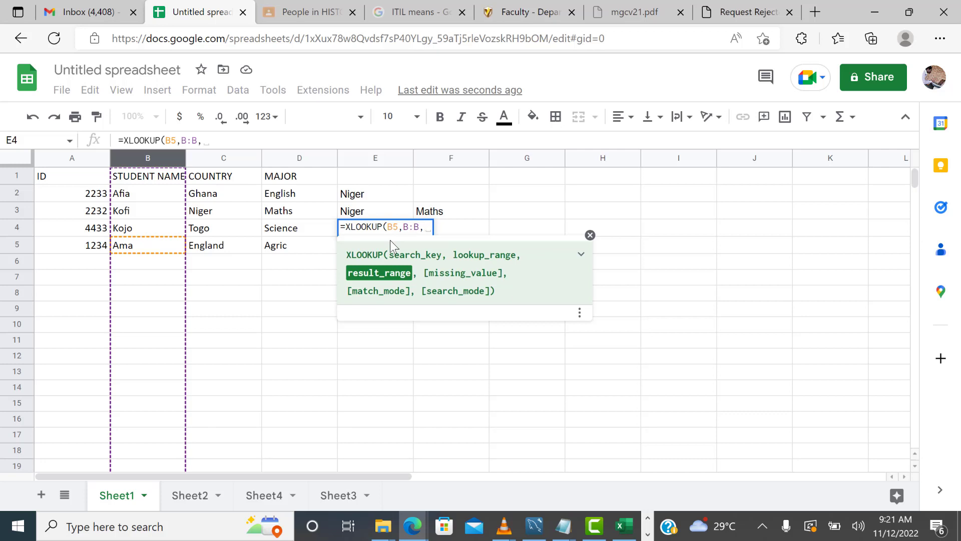
{"action": "left_click", "coordinate": [80, 157]}
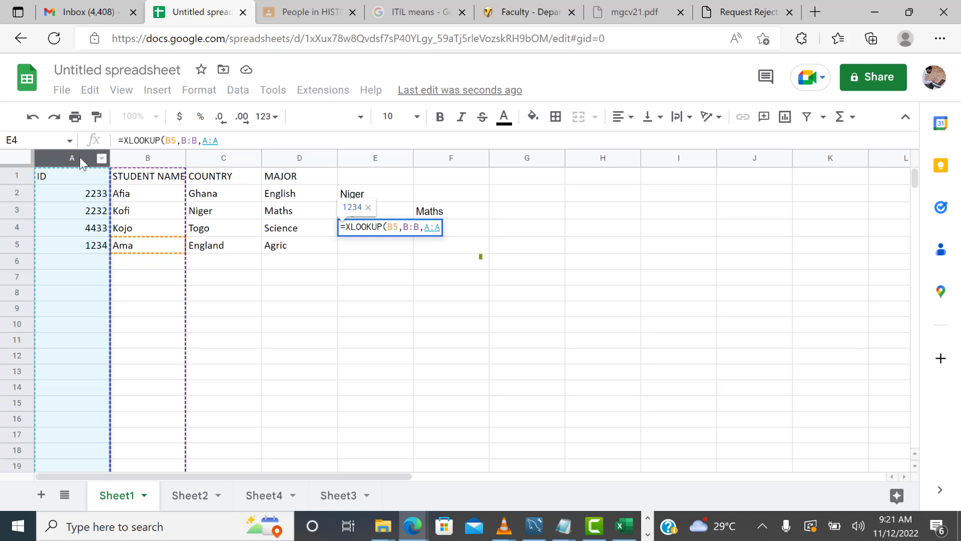
{"action": "type", "text": ")"}
{"action": "key", "text": "Return"}
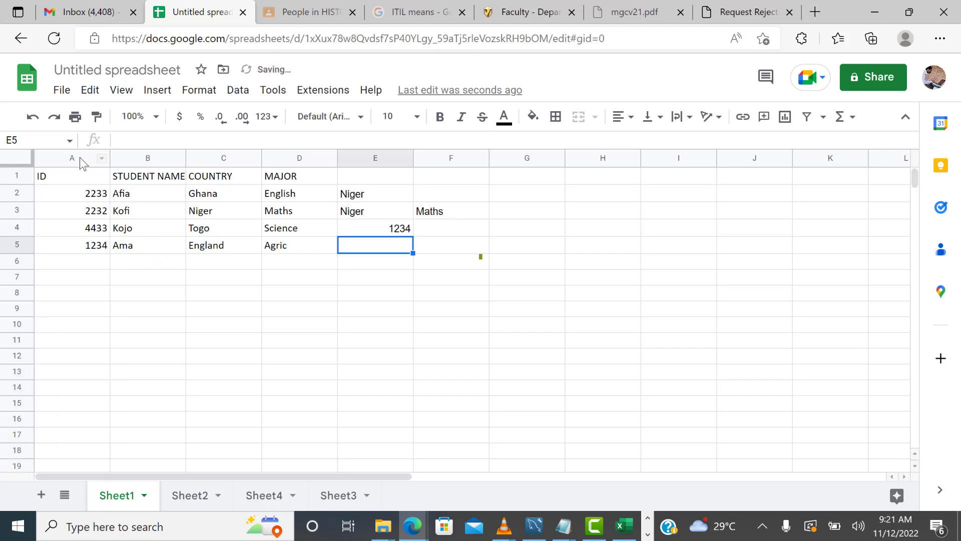